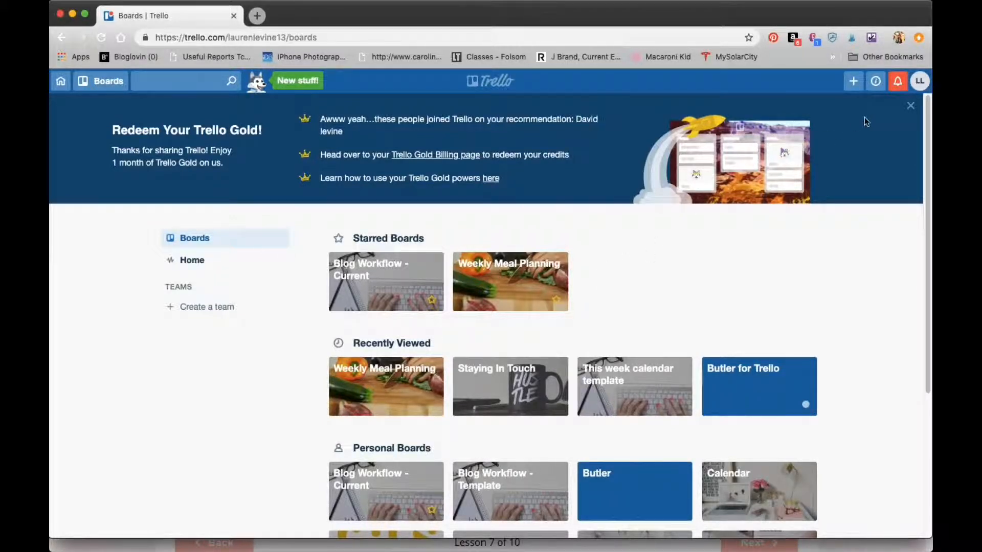
# Dismiss the Trello Gold banner and open the "Blog Workflow - Template" personal board.
pyautogui.click(910, 106)
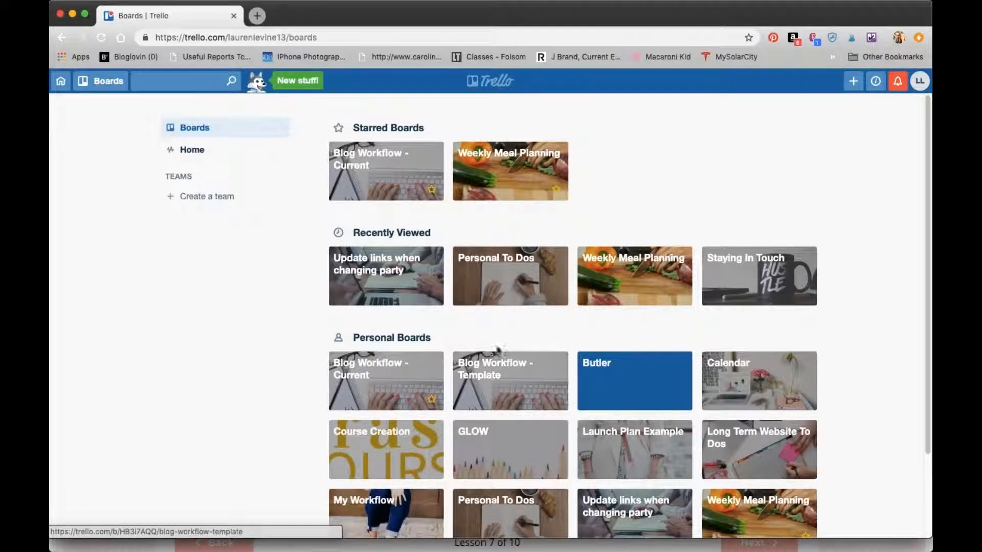
pyautogui.scroll(-1, 506, 377)
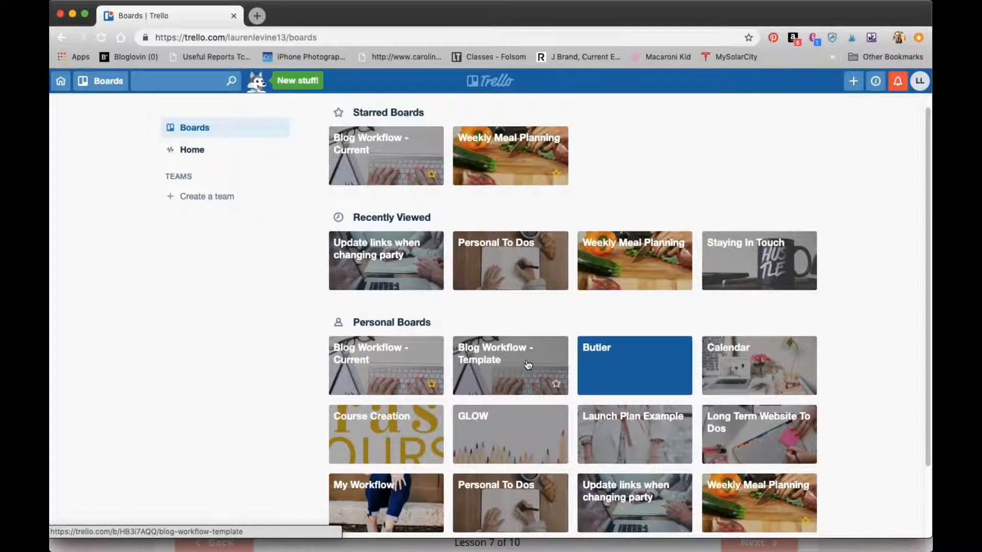
pyautogui.click(528, 364)
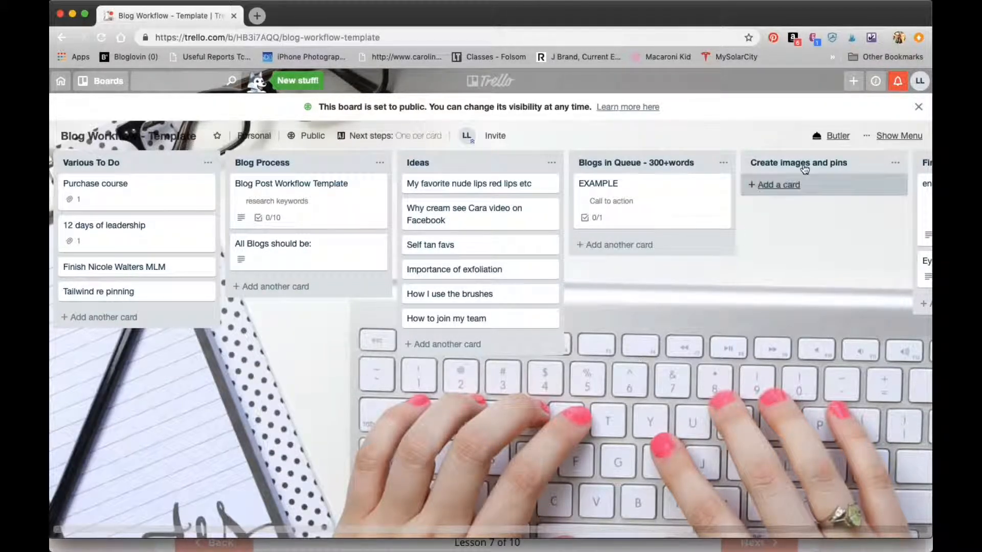
# Check the board's additional options, including Copy Board, and dismiss the notice about its public visibility.
pyautogui.click(880, 147)
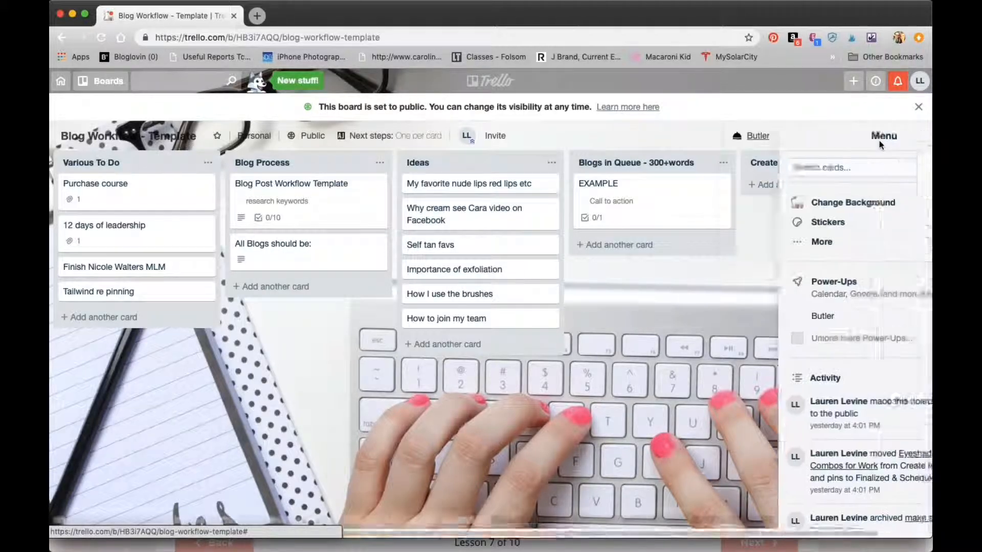
pyautogui.click(807, 244)
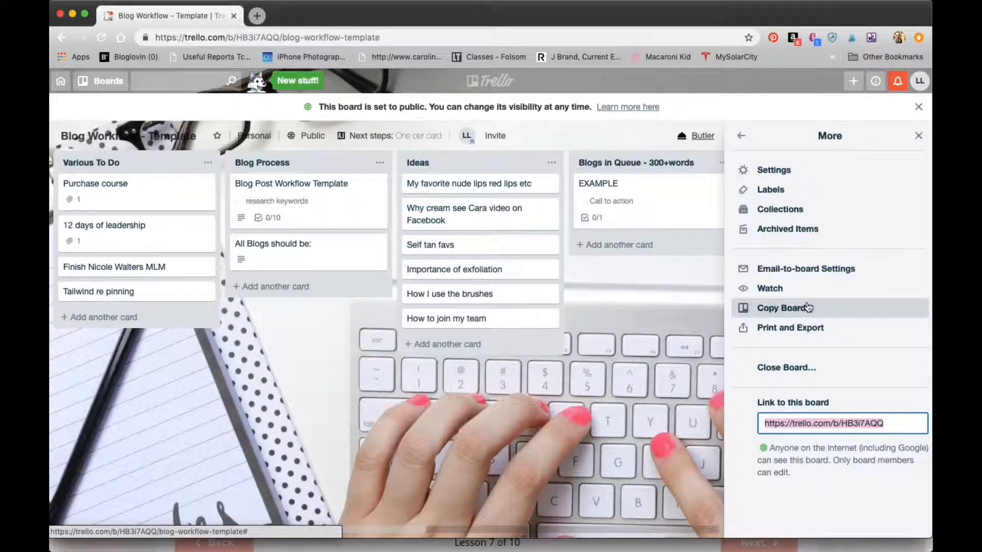
pyautogui.click(918, 106)
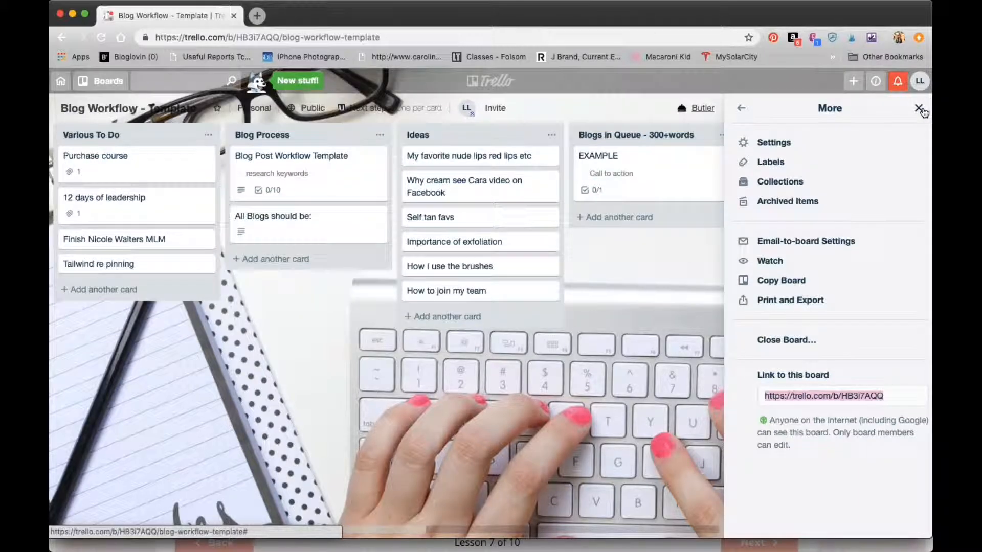
pyautogui.click(918, 108)
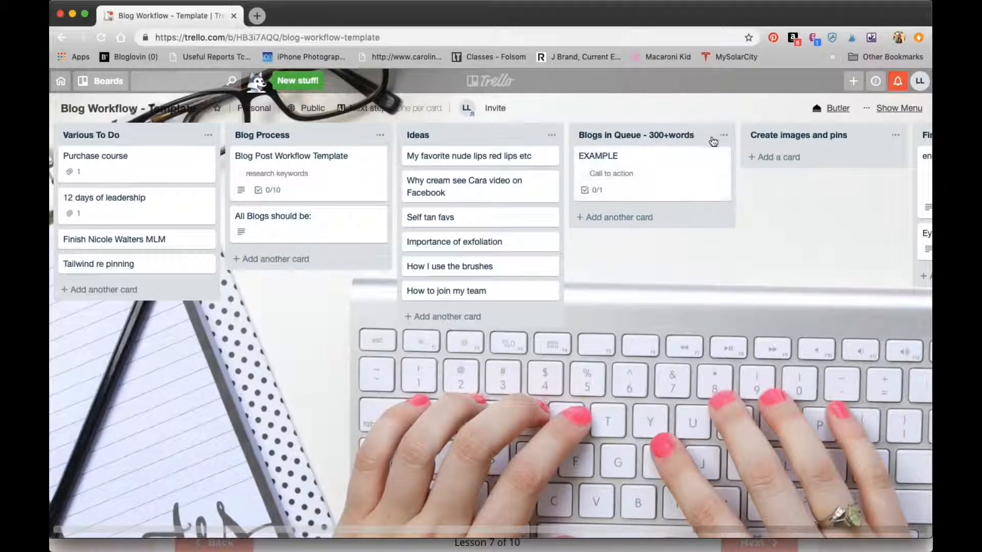
# Move the "Why cream" video card from the Ideas list to the end of "Blogs in Queue - 300+words".
pyautogui.hscroll(5, 708, 132)
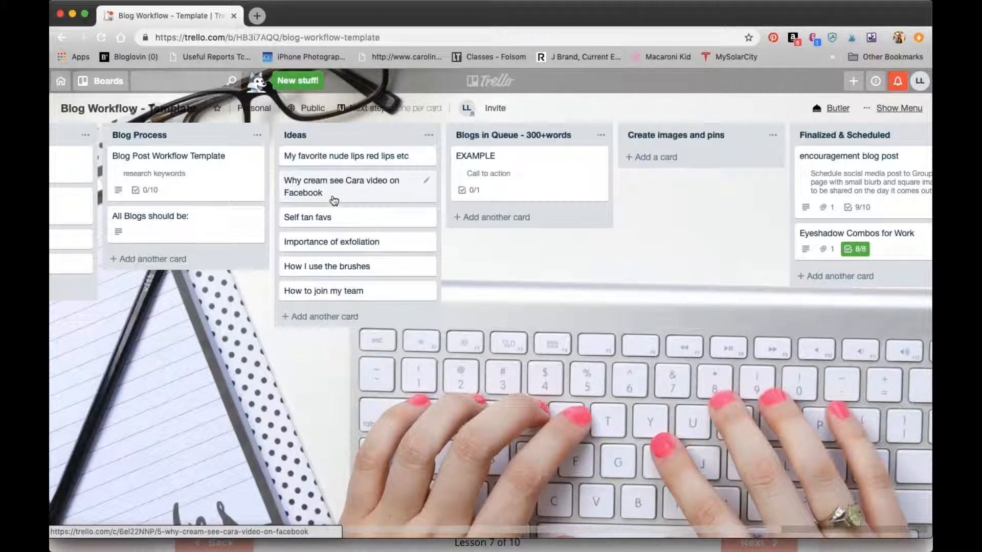
pyautogui.moveTo(335, 198); pyautogui.dragTo(500, 215)
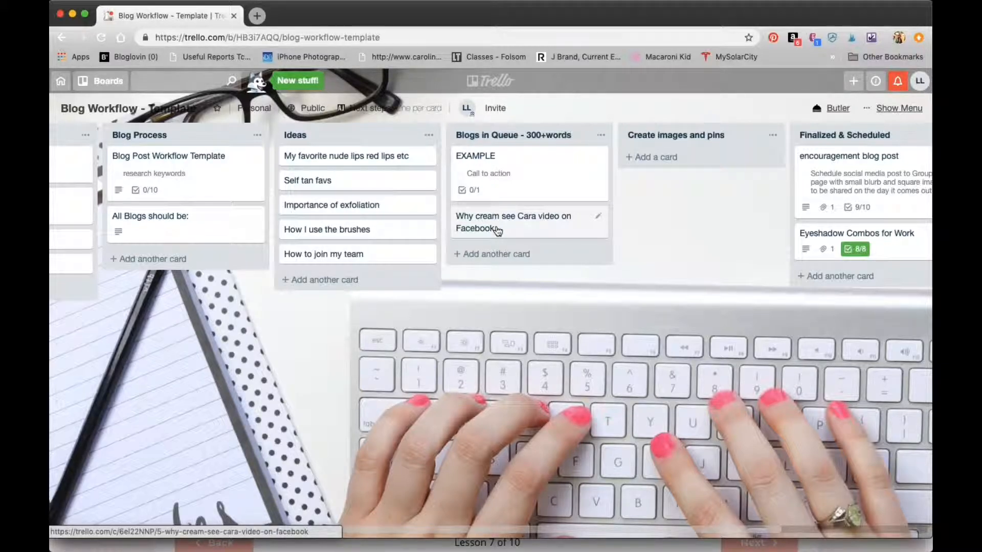
# Examine the queued "Why cream" video card's description field and attachment sources, leaving the card unchanged.
pyautogui.hscroll(5, 579, 230)
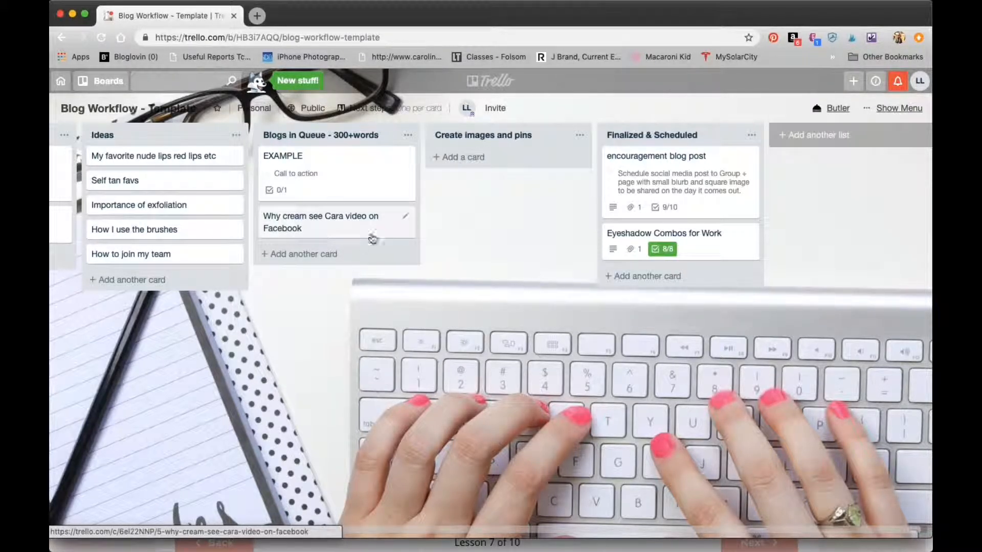
pyautogui.click(320, 220)
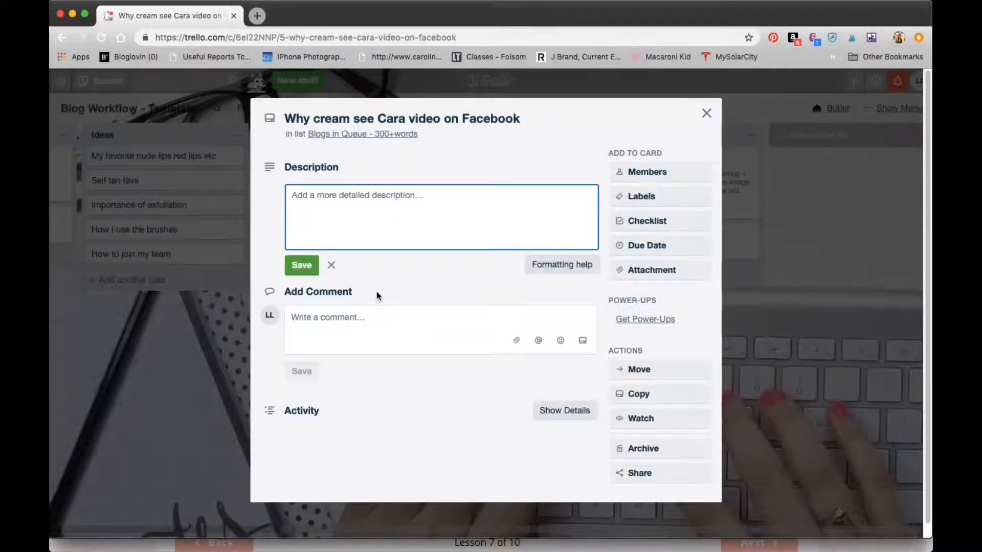
pyautogui.click(659, 270)
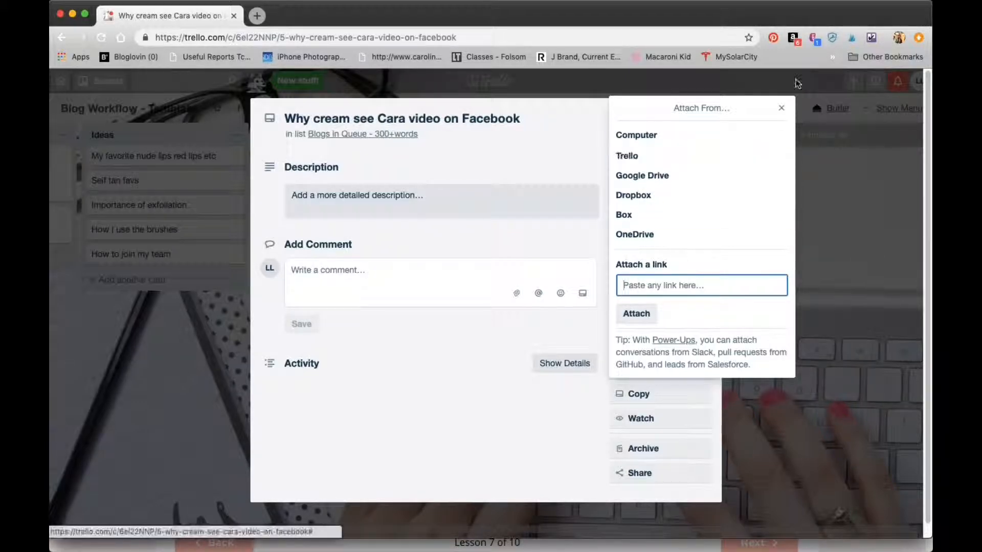
pyautogui.click(781, 108)
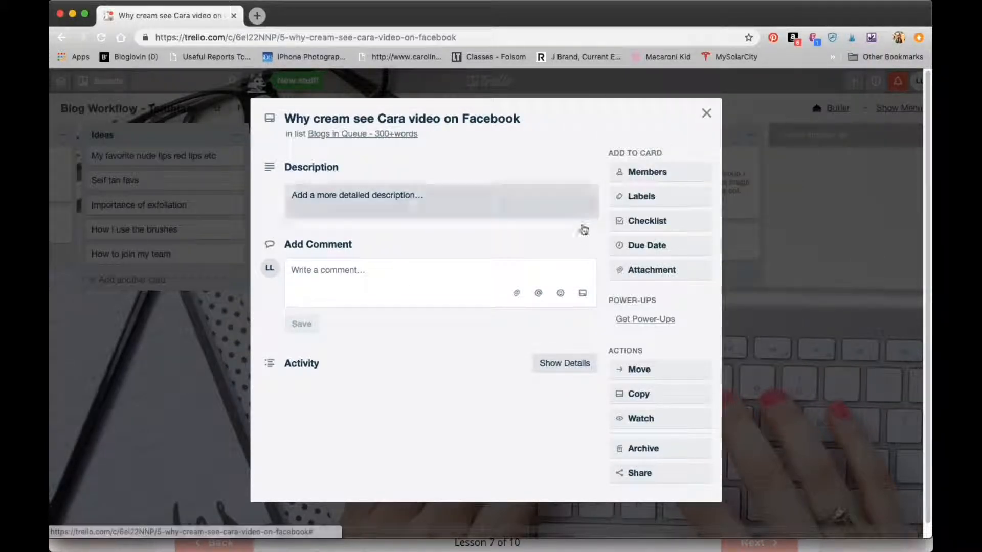
pyautogui.click(706, 113)
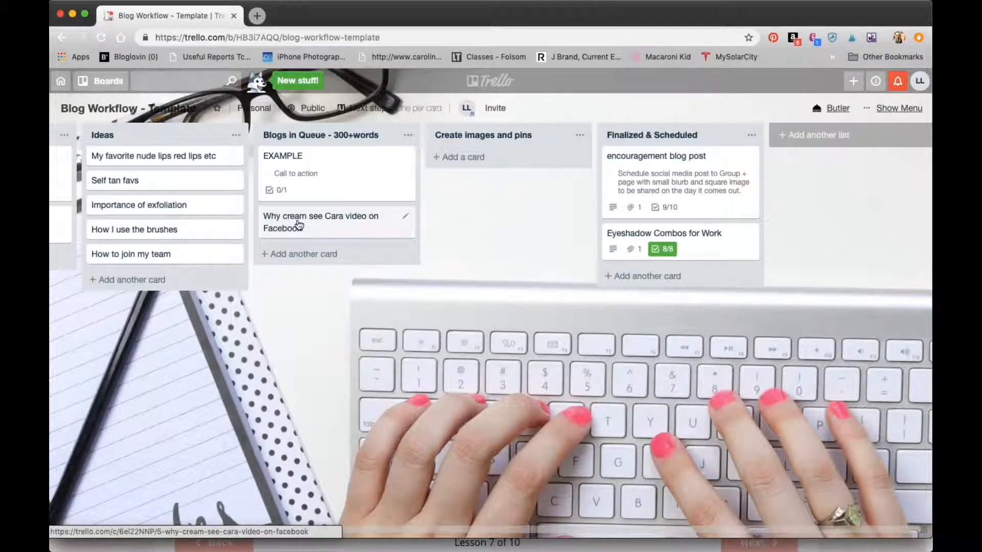
# Move the "Why cream" video card to "Create images and pins", and check the "encouragement blog post" card in Finalized & Scheduled.
pyautogui.moveTo(299, 225); pyautogui.dragTo(468, 159)
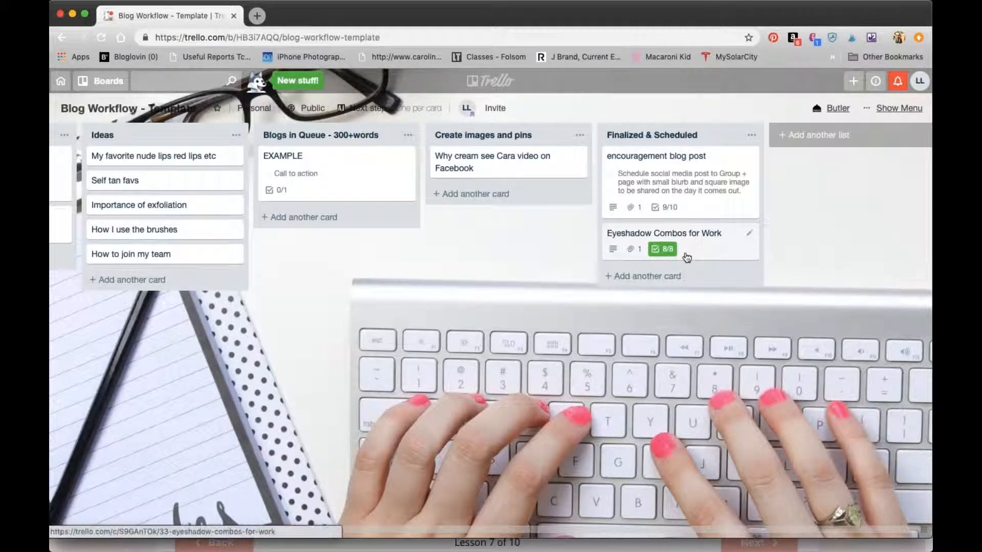
pyautogui.click(681, 190)
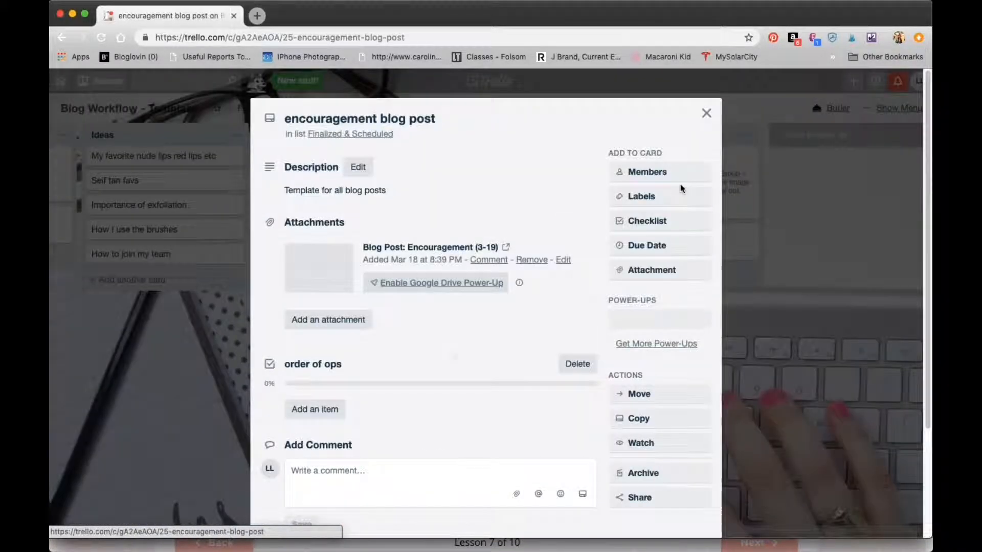
pyautogui.click(707, 112)
# Compare the "order of ops" checklist in the Blog Post Workflow Template card with the contents of the "Why cream" video card.
pyautogui.hscroll(-6, 480, 204)
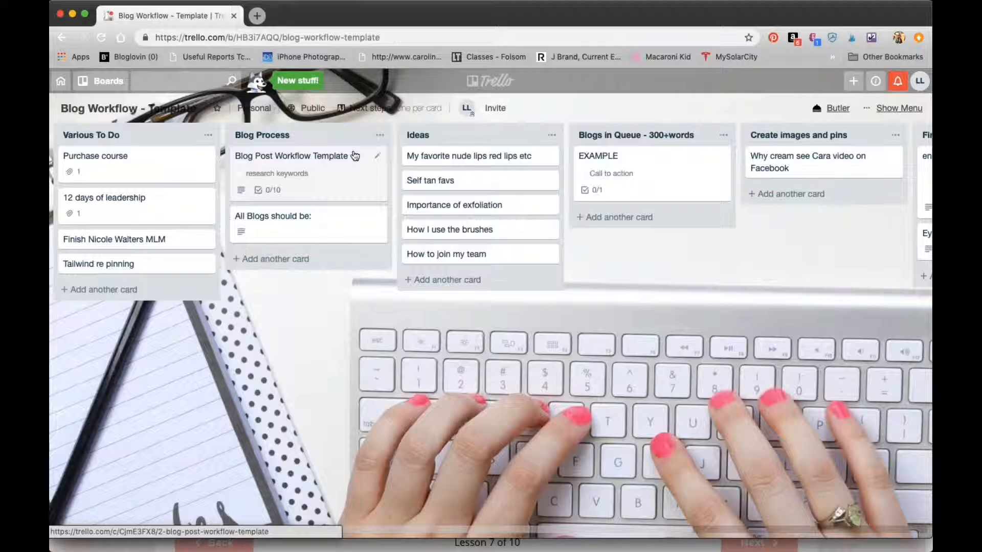
pyautogui.click(323, 160)
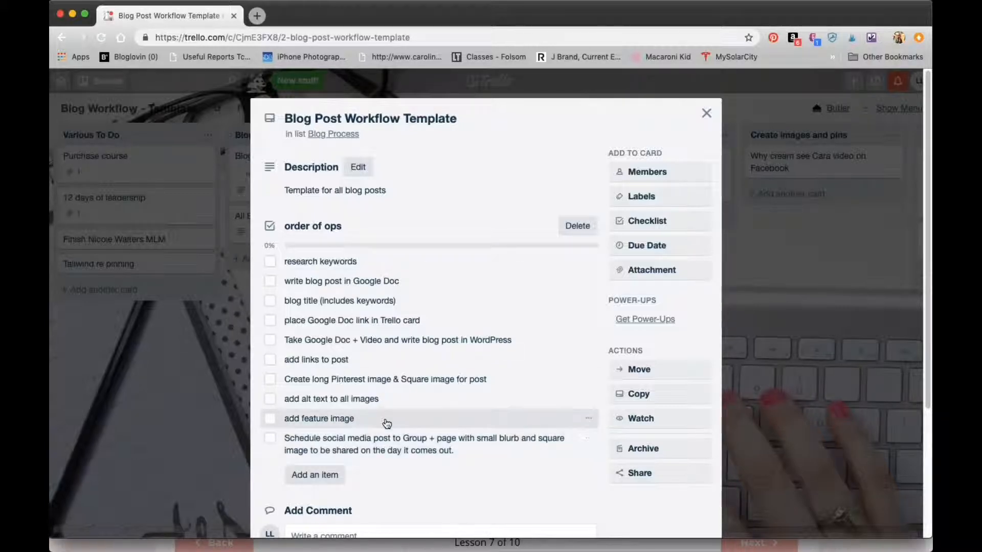
pyautogui.click(706, 113)
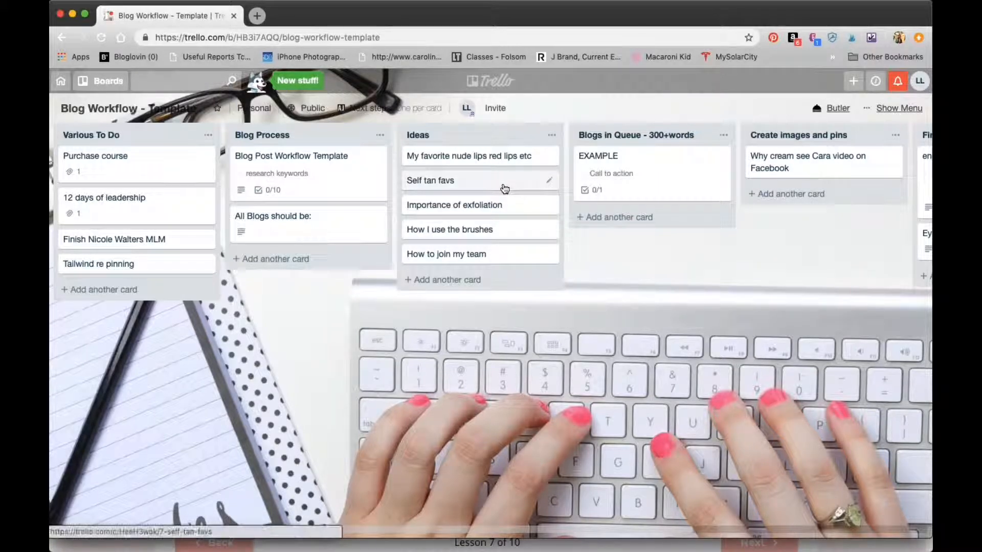
pyautogui.click(805, 171)
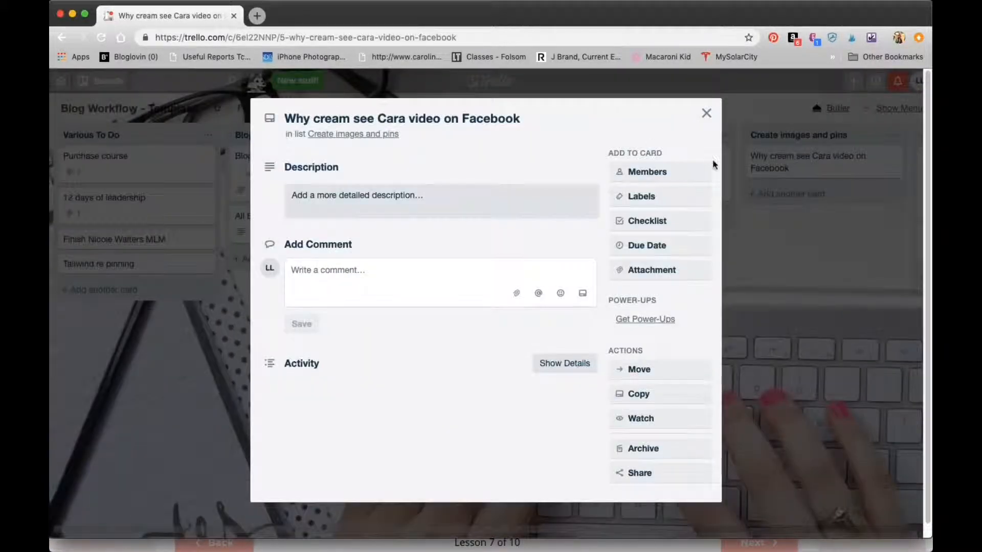
pyautogui.click(706, 113)
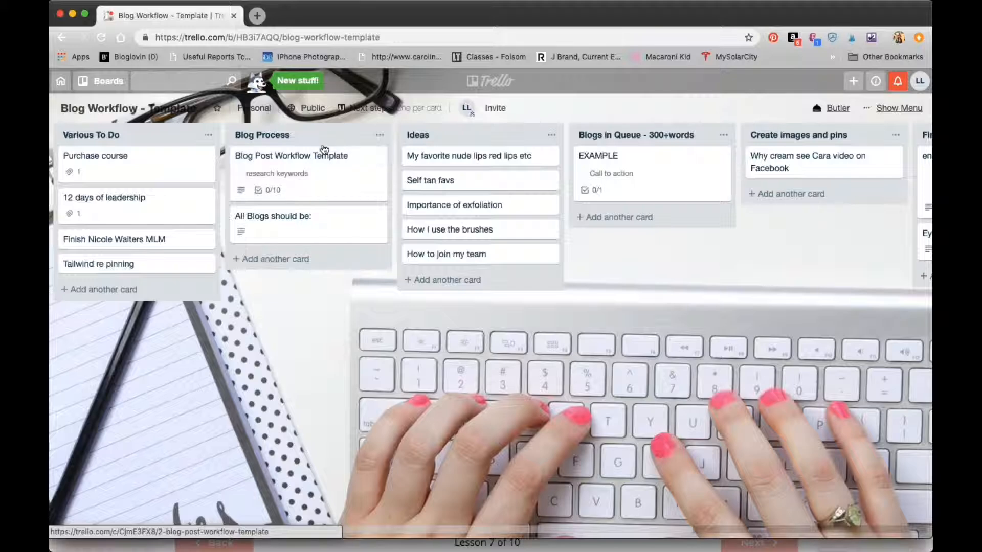
# Copy the Blog Post Workflow Template card with its checklist into "Blogs in Queue - 300+words", titled "Why Cream Makeup".
pyautogui.click(319, 162)
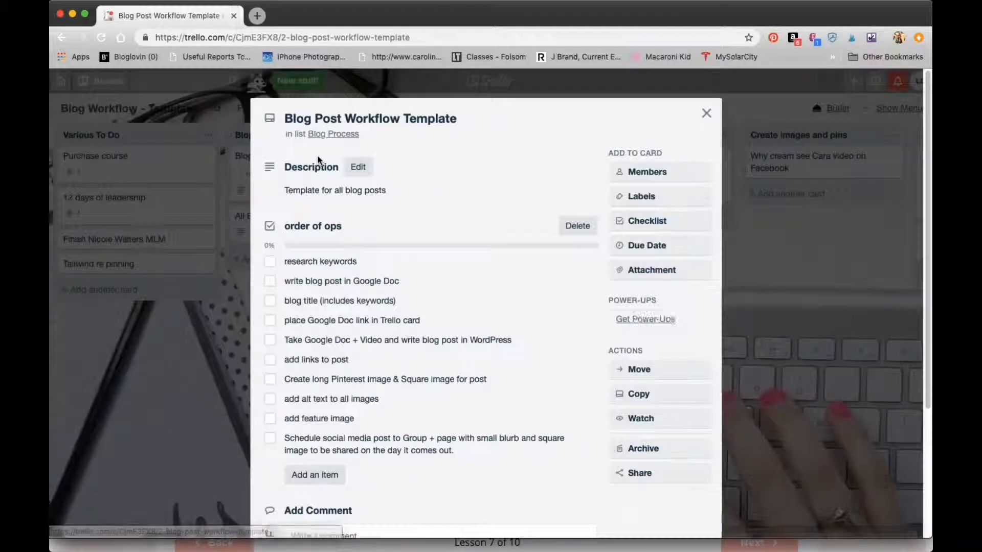
pyautogui.click(655, 395)
pyautogui.tripleClick(707, 356)
pyautogui.write('Why')
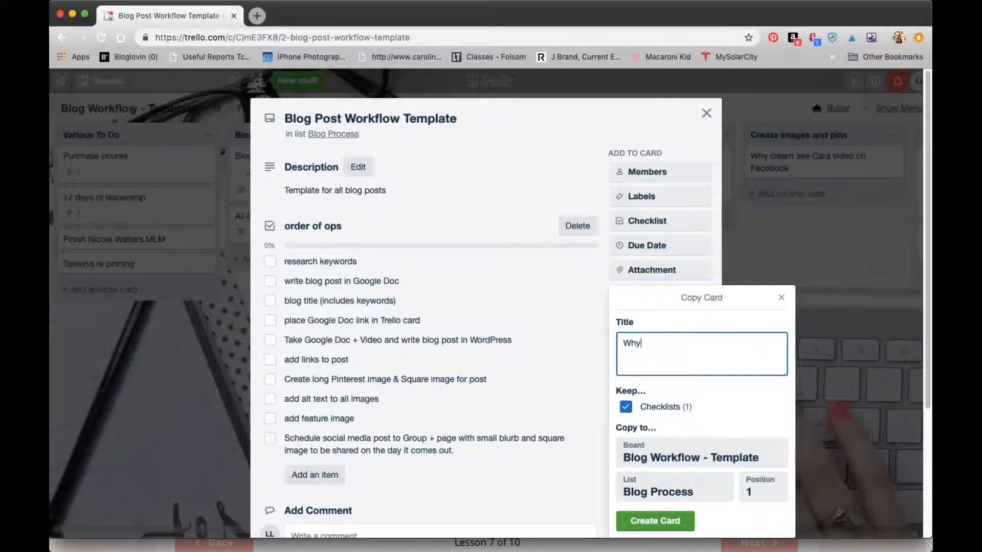
pyautogui.write(' Cream Makeup')
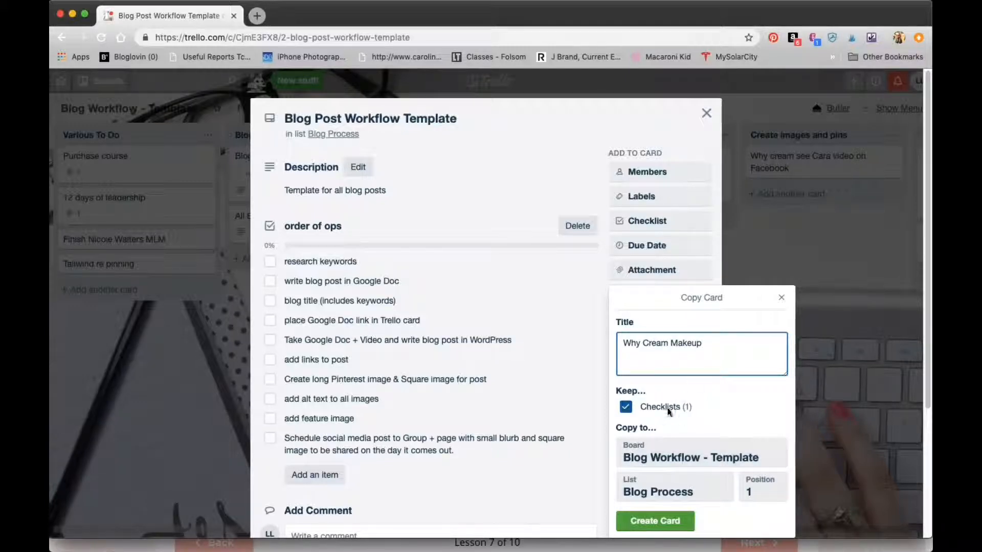
pyautogui.click(716, 458)
pyautogui.click(716, 454)
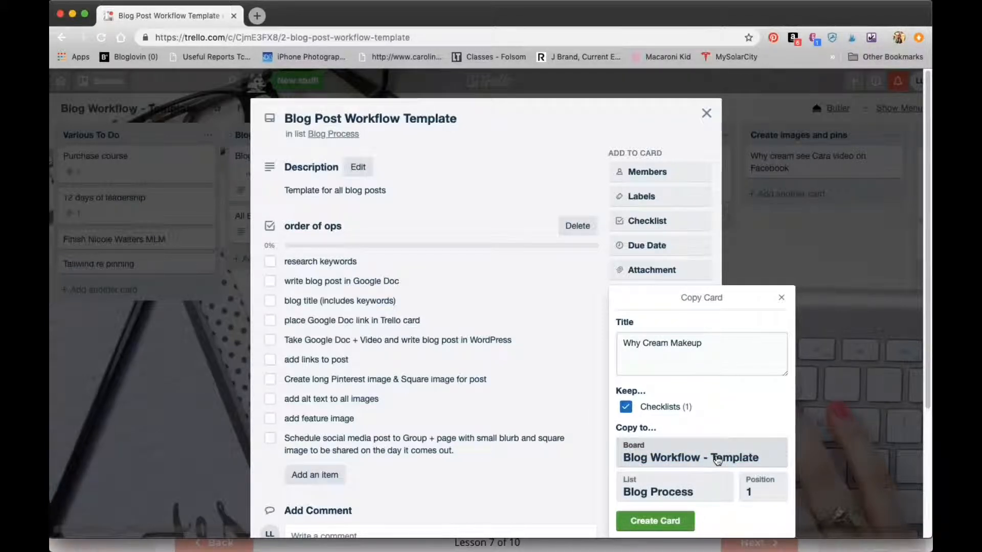
pyautogui.click(693, 492)
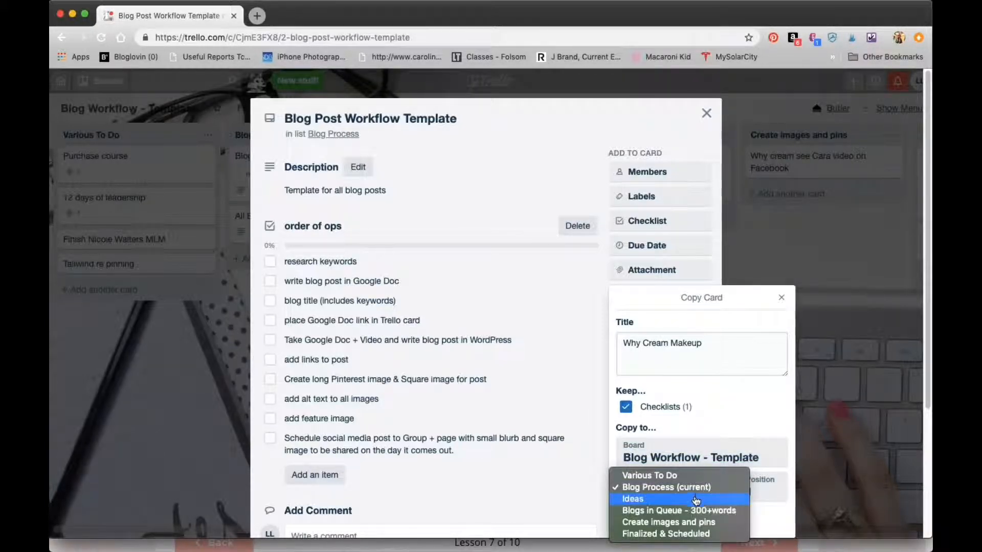
pyautogui.click(696, 511)
pyautogui.click(677, 522)
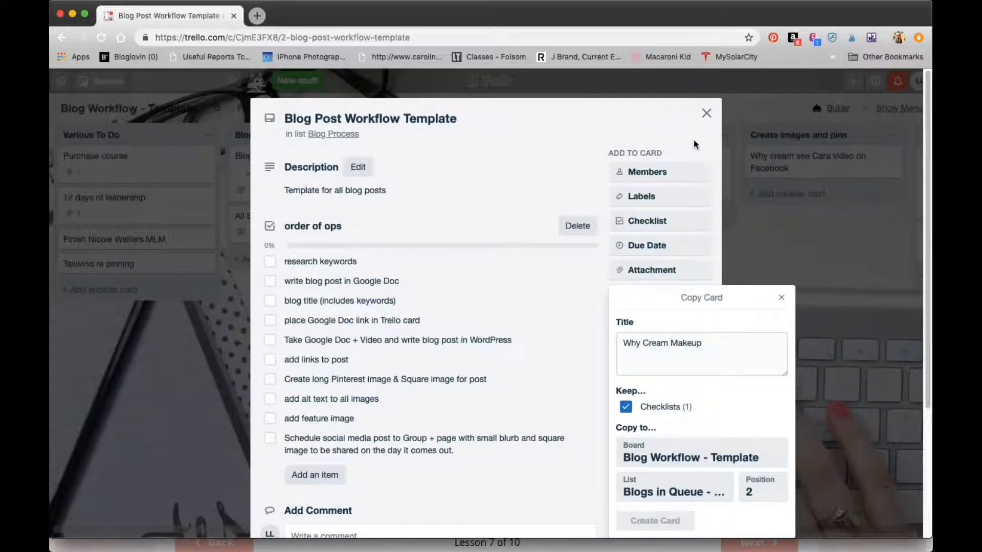
pyautogui.click(708, 117)
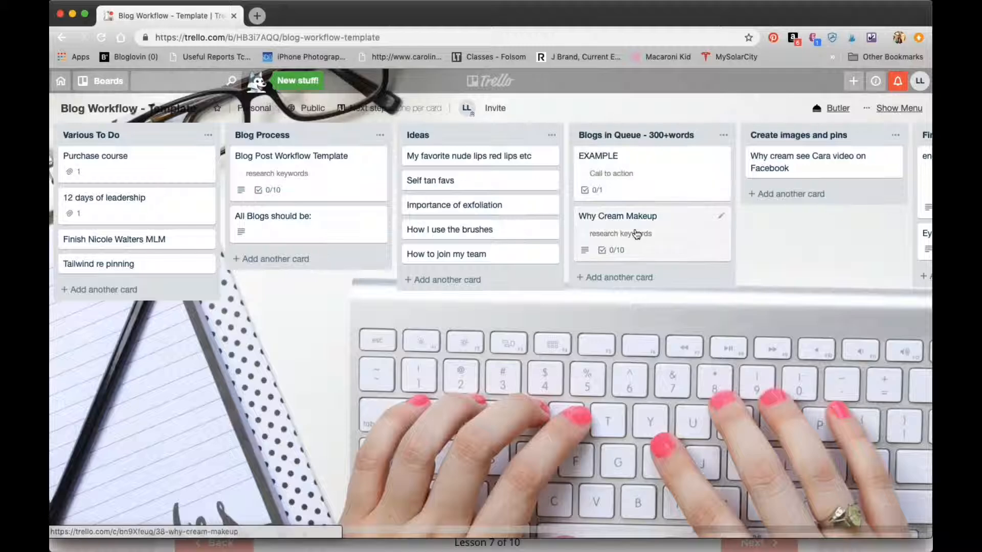
# Archive the original "Why cream" video card in the "Create images and pins" list.
pyautogui.click(806, 158)
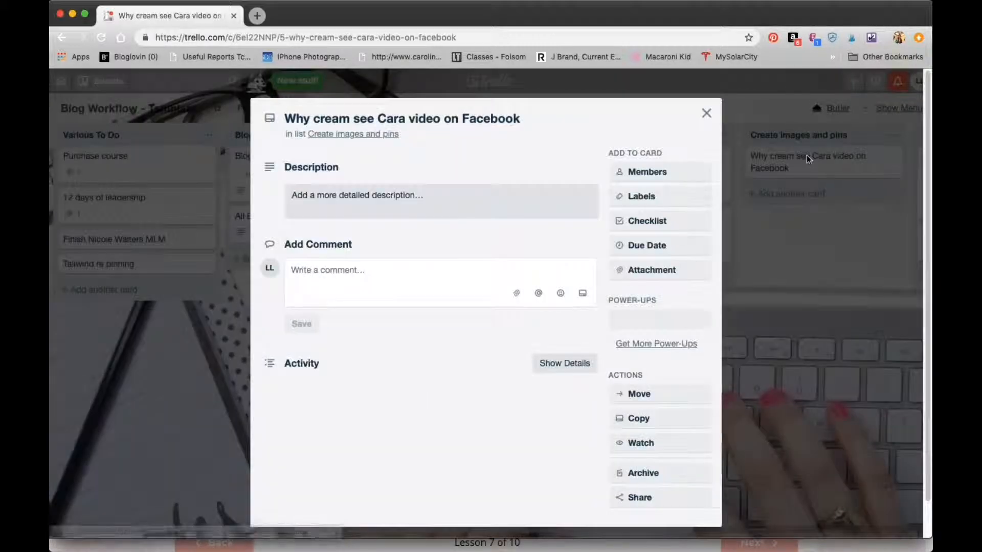
pyautogui.click(643, 449)
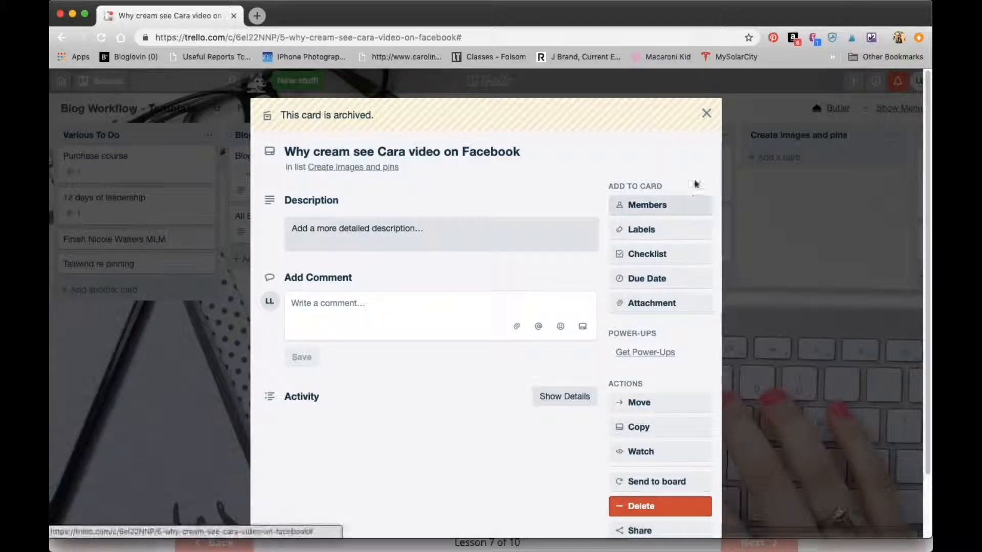
pyautogui.click(706, 113)
# Review the description and "order of ops" checklist in the "Why Cream Makeup" card.
pyautogui.click(660, 221)
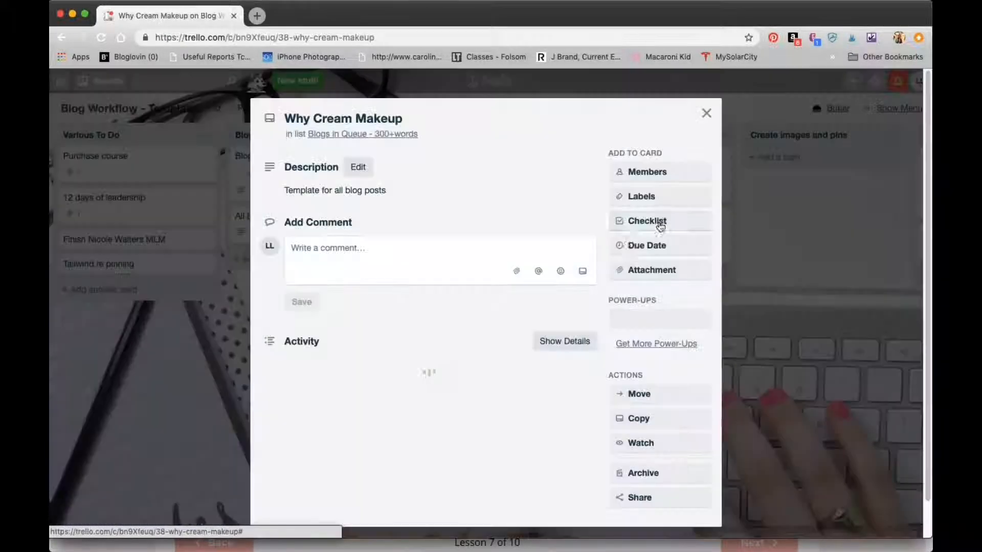
pyautogui.scroll(-2, 505, 325)
pyautogui.scroll(-3, 506, 325)
pyautogui.scroll(5, 505, 325)
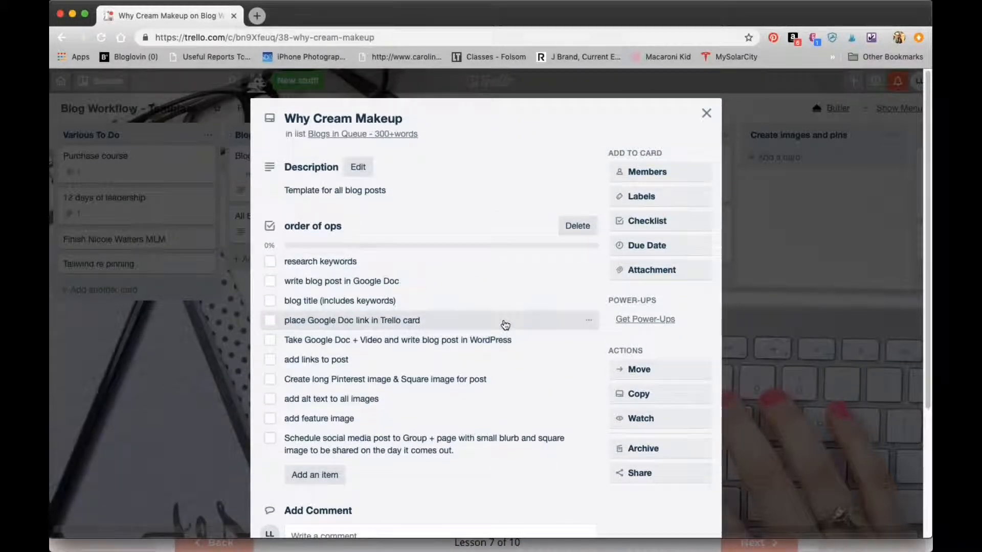
pyautogui.scroll(-1, 504, 325)
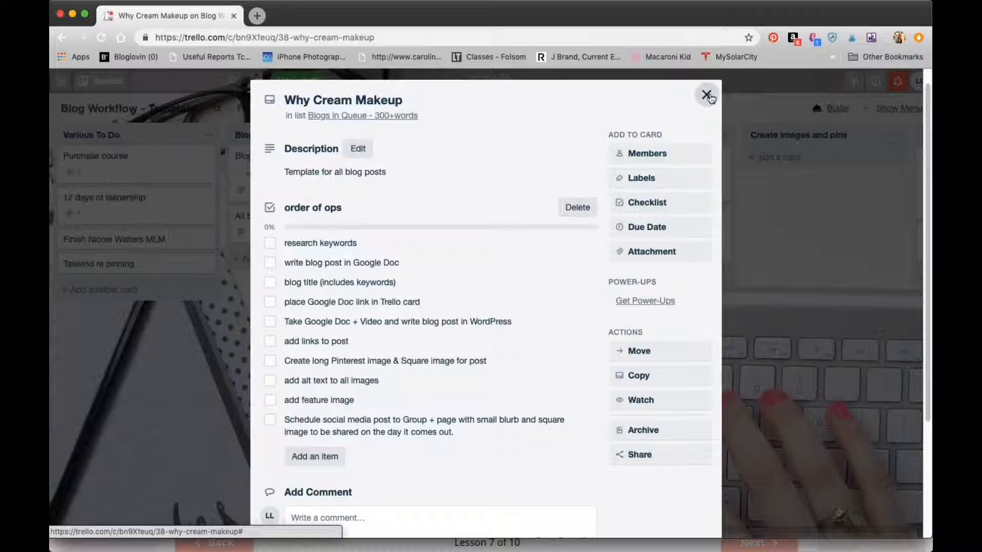
pyautogui.click(708, 95)
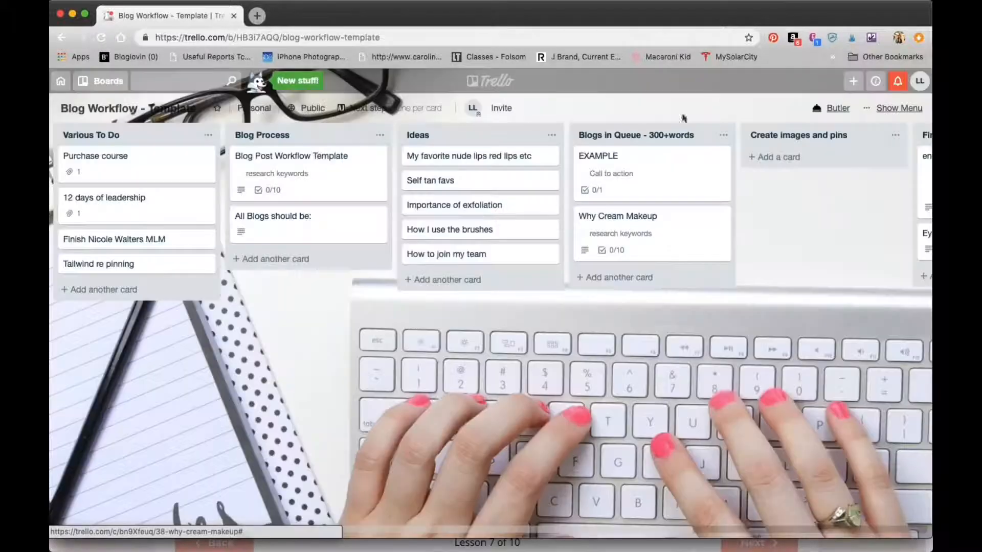
# Look at the attachment sources for the "Why Cream Makeup" card, including the Google Drive file picker, without attaching anything.
pyautogui.click(634, 219)
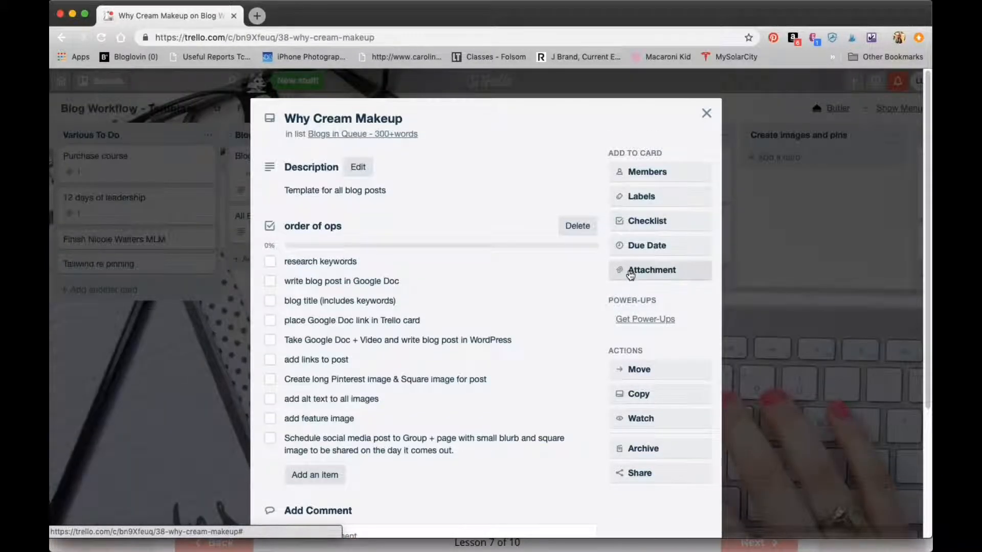
pyautogui.click(630, 274)
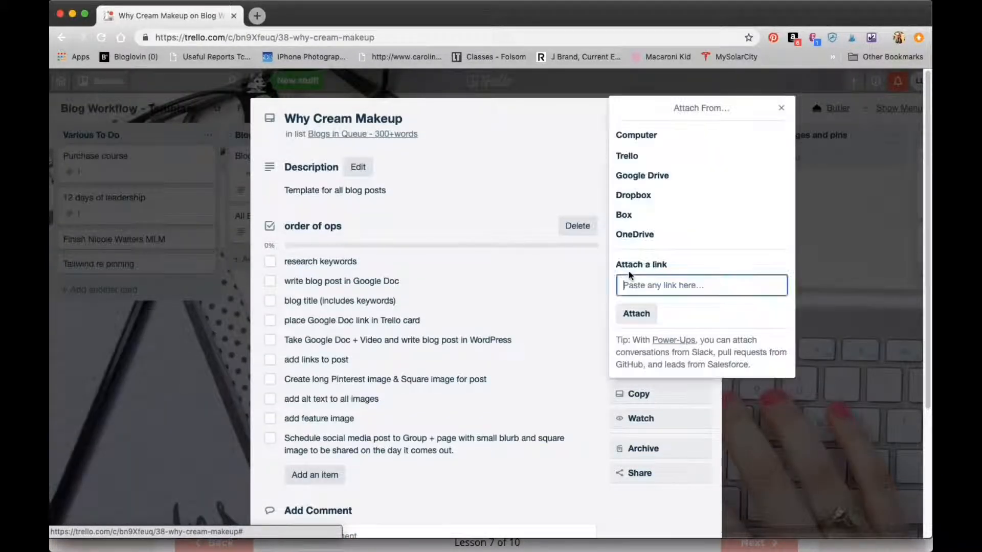
pyautogui.click(643, 177)
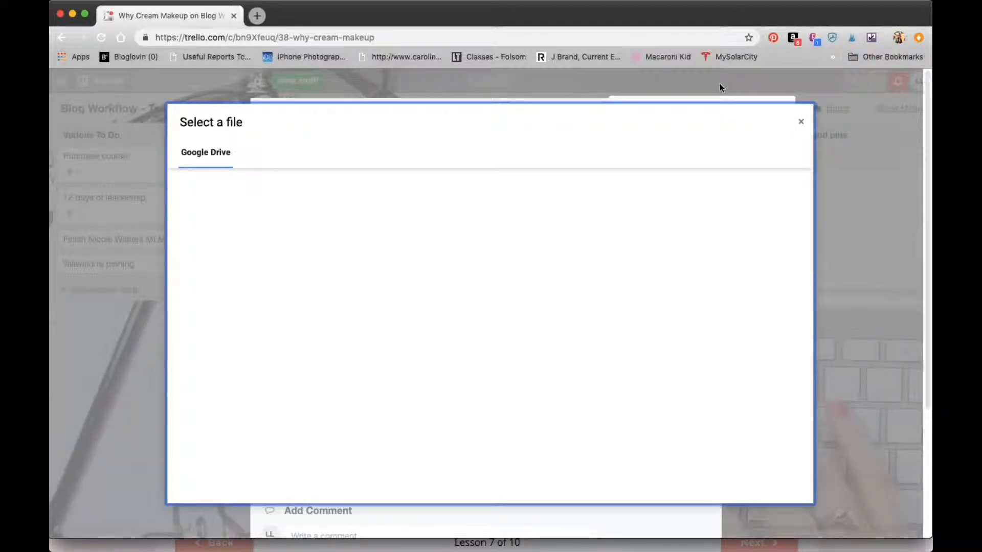
pyautogui.click(802, 121)
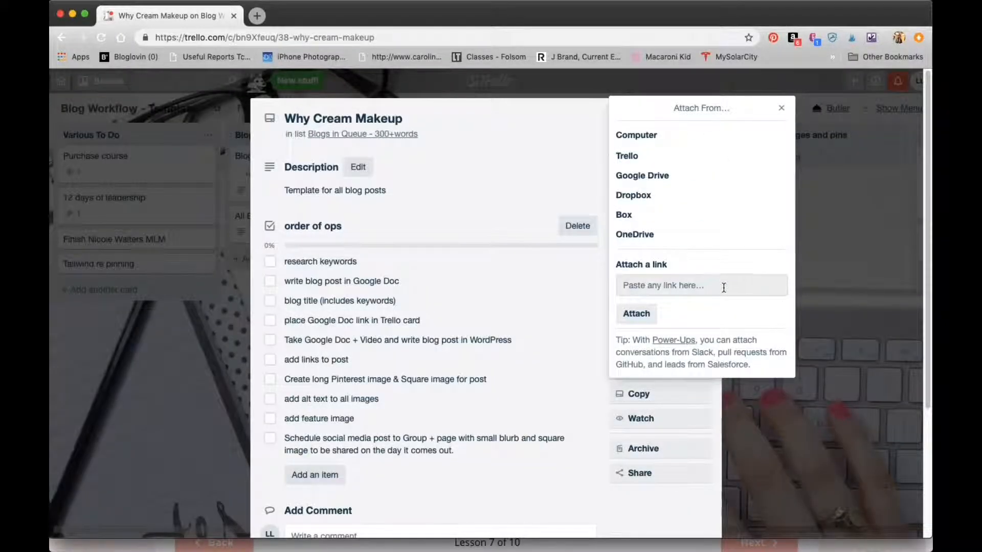
pyautogui.click(781, 108)
pyautogui.click(706, 113)
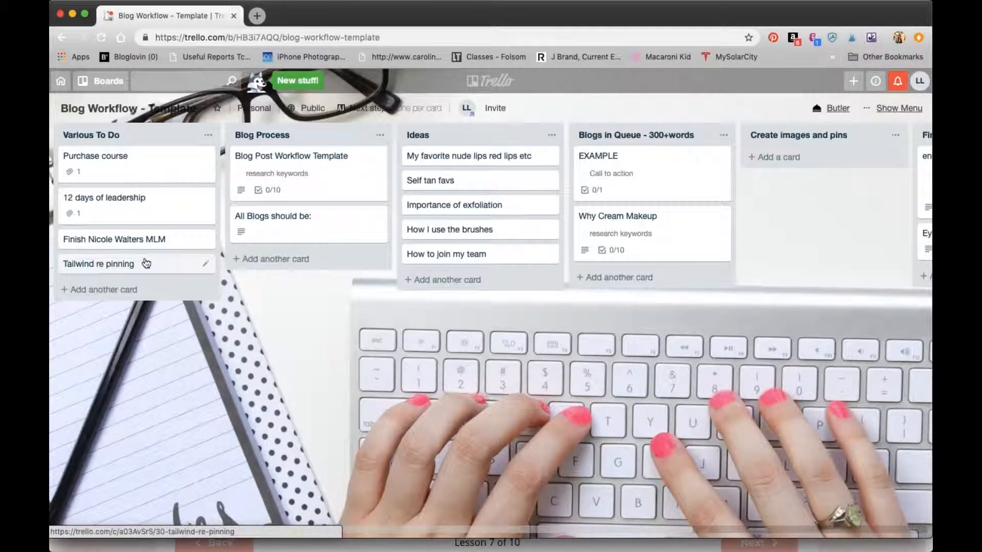
# Look over the board's lists and read the description of the "All Blogs should be:" card in Blog Process.
pyautogui.hscroll(5, 284, 229)
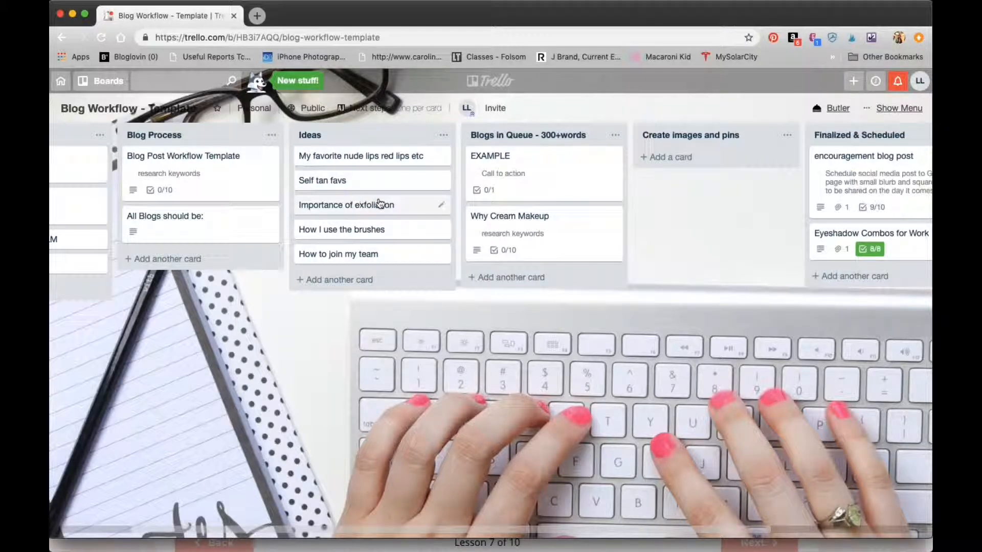
pyautogui.hscroll(10, 380, 203)
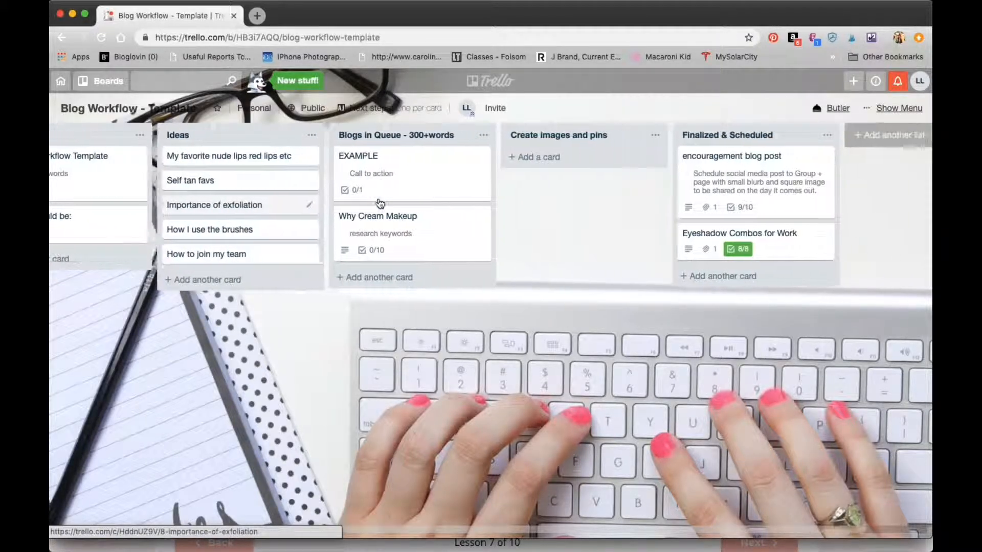
pyautogui.hscroll(-15, 380, 203)
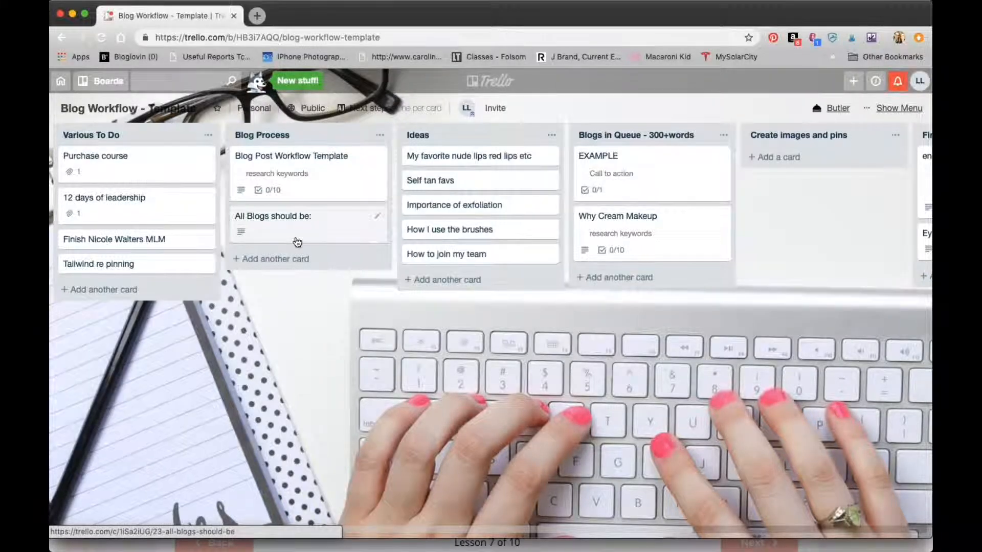
pyautogui.click(297, 242)
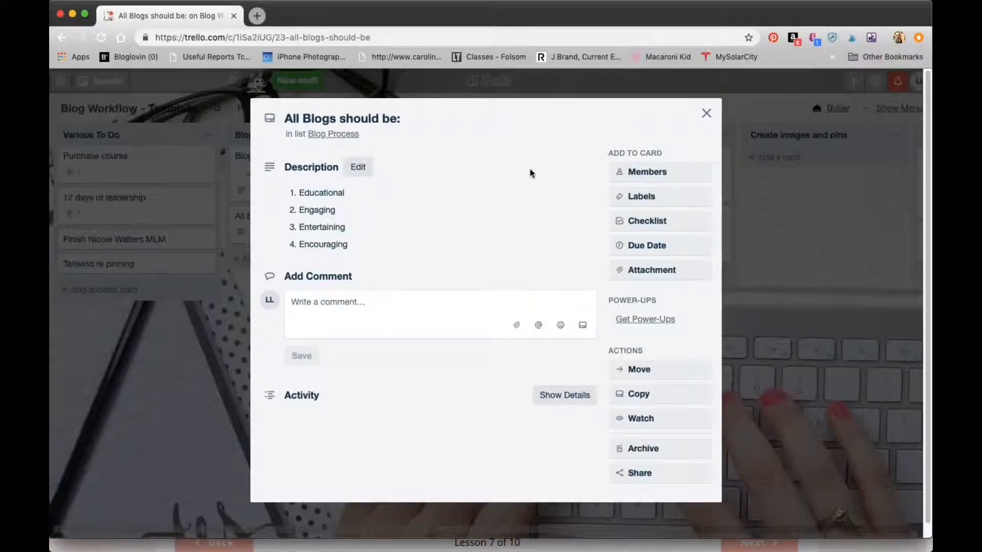
pyautogui.click(707, 113)
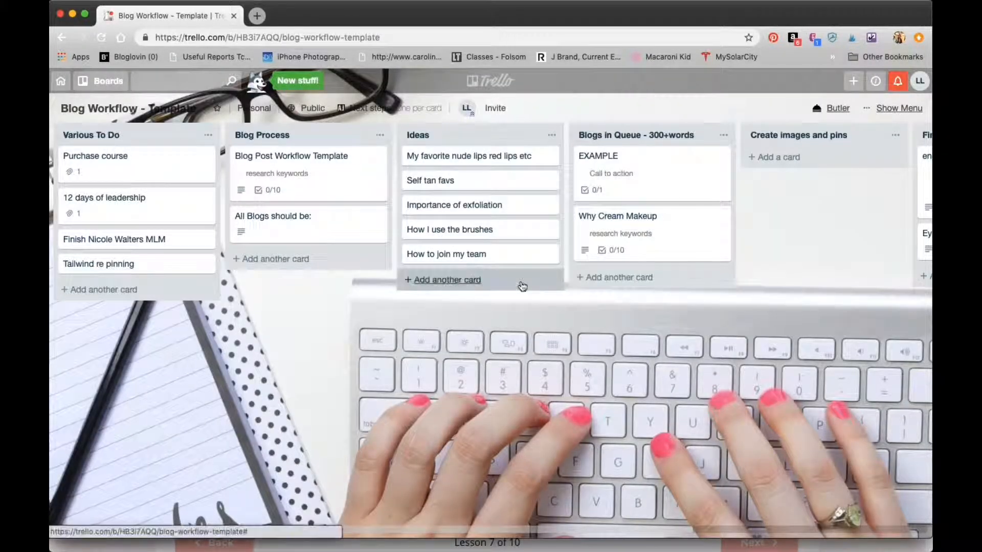
# Switch from the blog workflow board to the starred Weekly Meal Planning board.
pyautogui.hscroll(5, 785, 207)
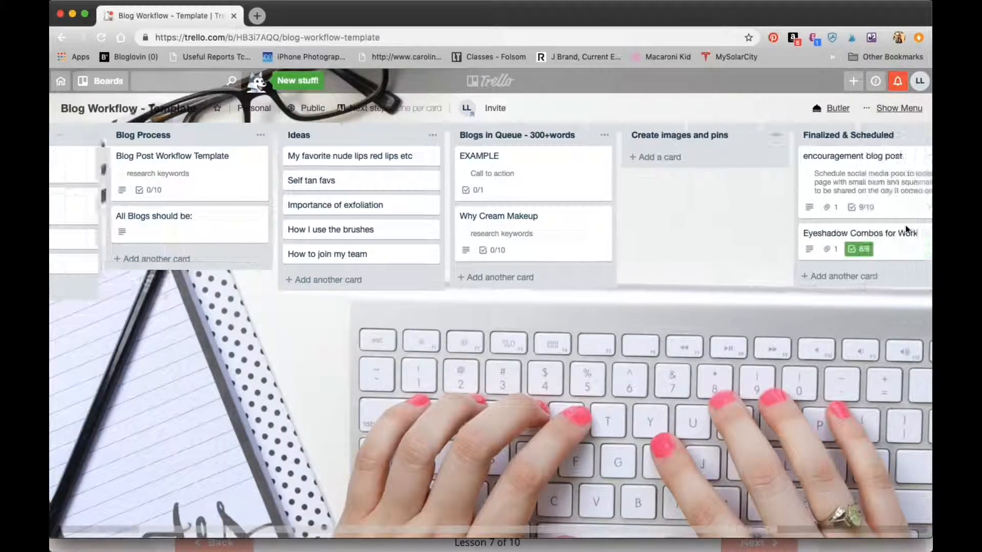
pyautogui.hscroll(4, 785, 206)
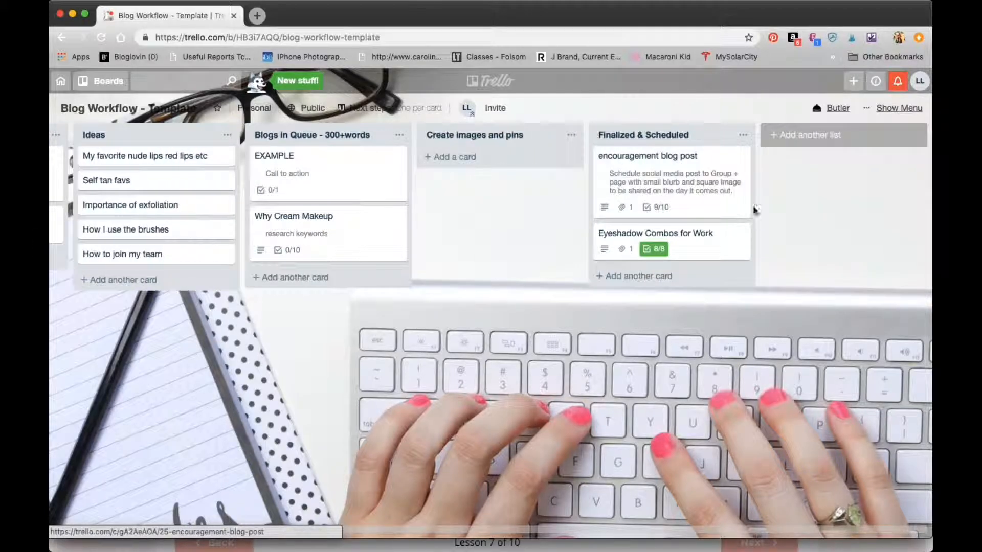
pyautogui.click(100, 85)
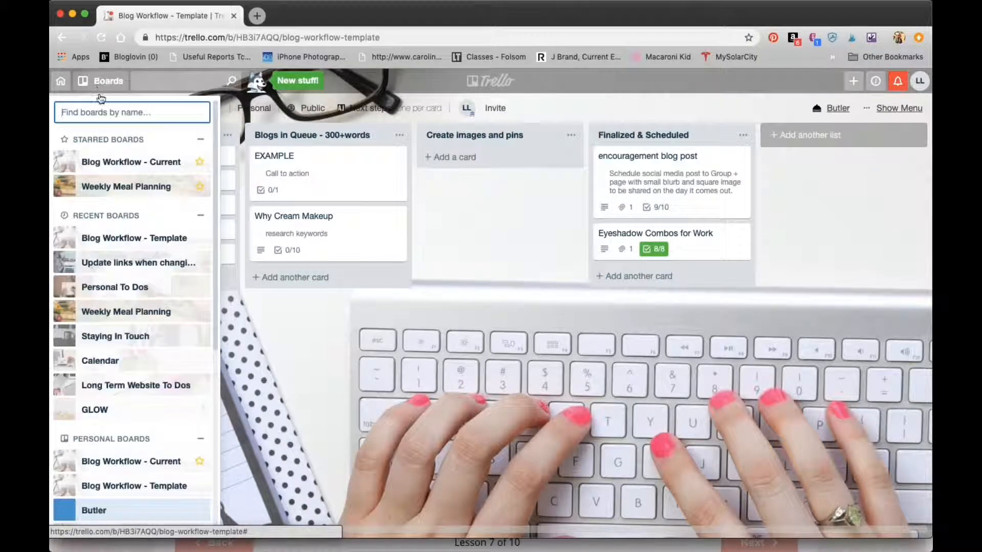
pyautogui.click(122, 189)
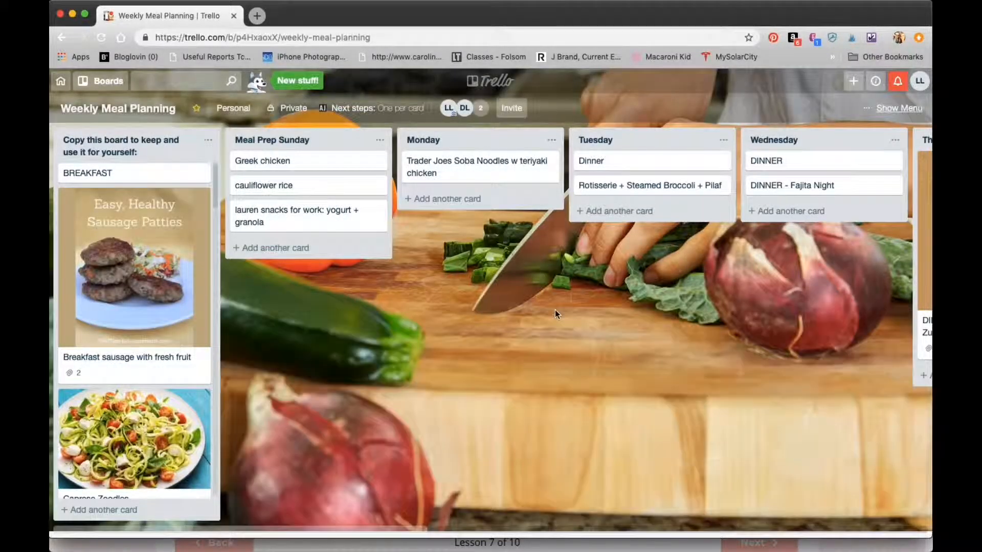
# Examine the Weekly Meal Planning board's lists, from the reusable meal ideas and Meal Prep Sunday through the weekday dinners to the weekend.
pyautogui.hscroll(3, 555, 309)
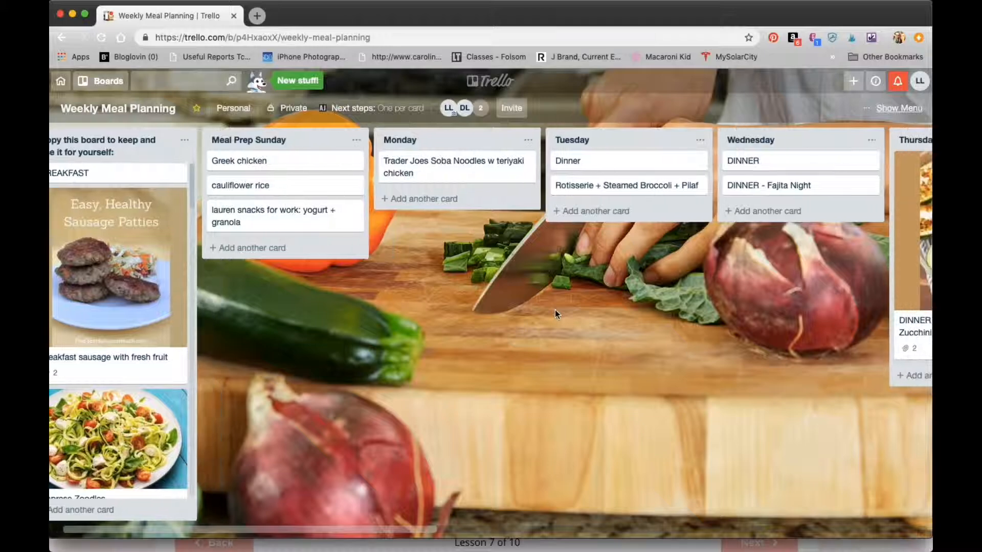
pyautogui.hscroll(5, 555, 314)
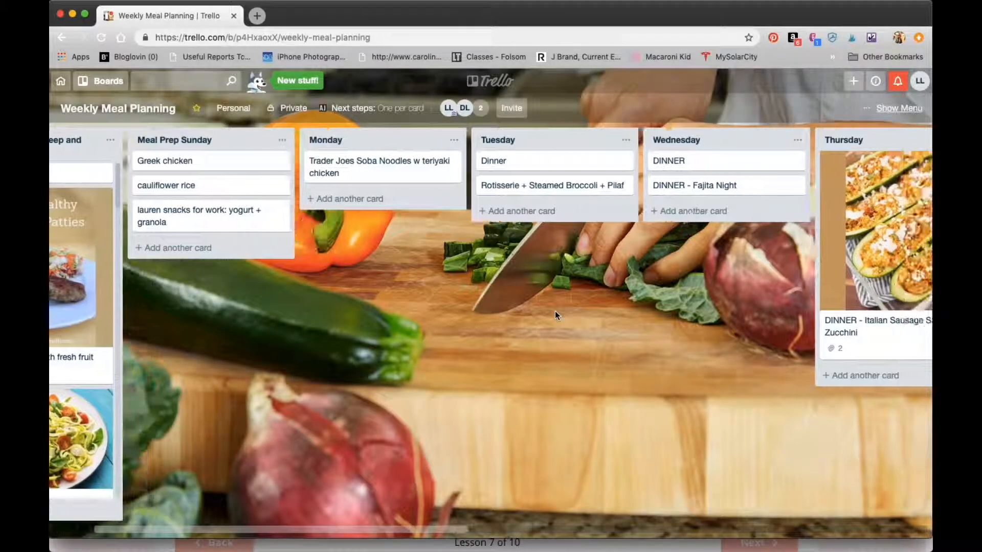
pyautogui.hscroll(15, 556, 314)
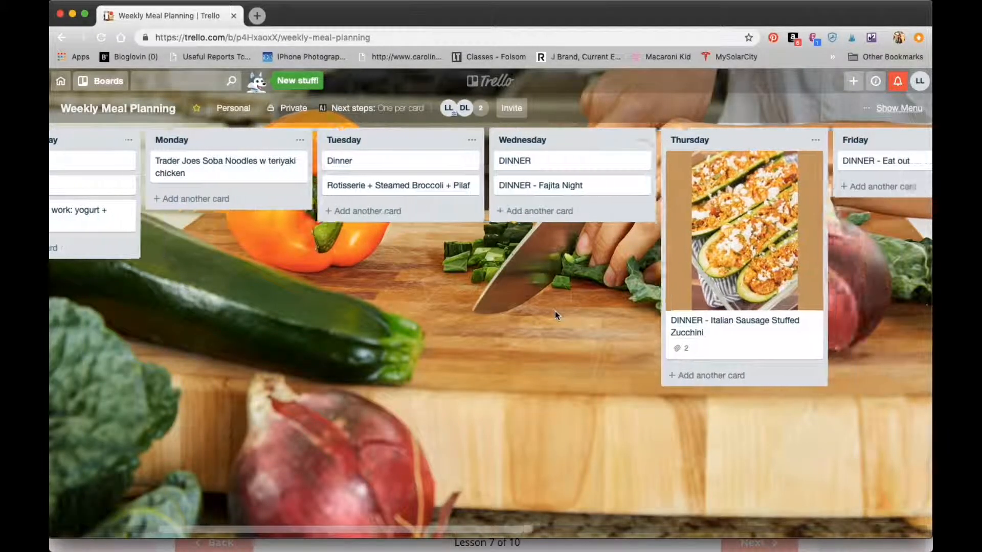
pyautogui.hscroll(5, 557, 315)
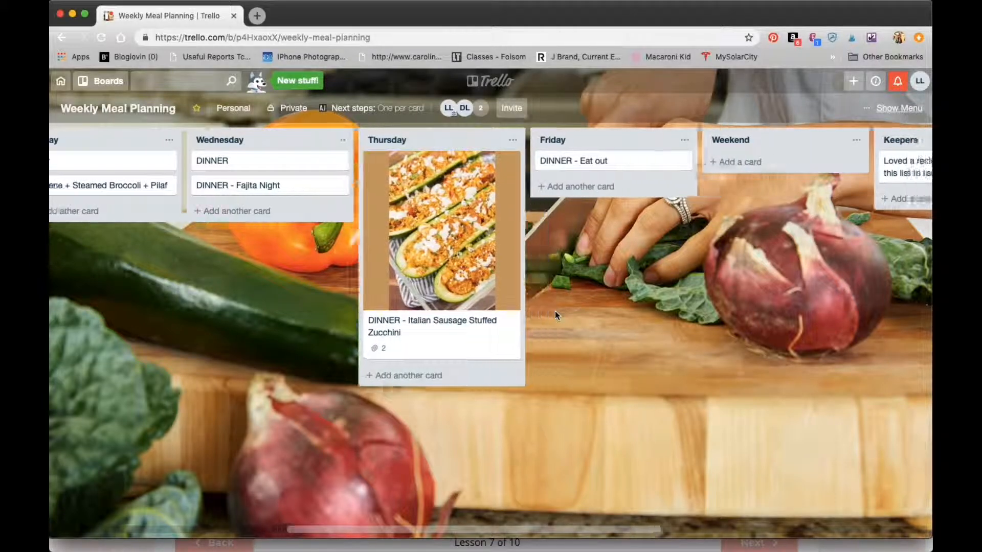
pyautogui.hscroll(-15, 556, 314)
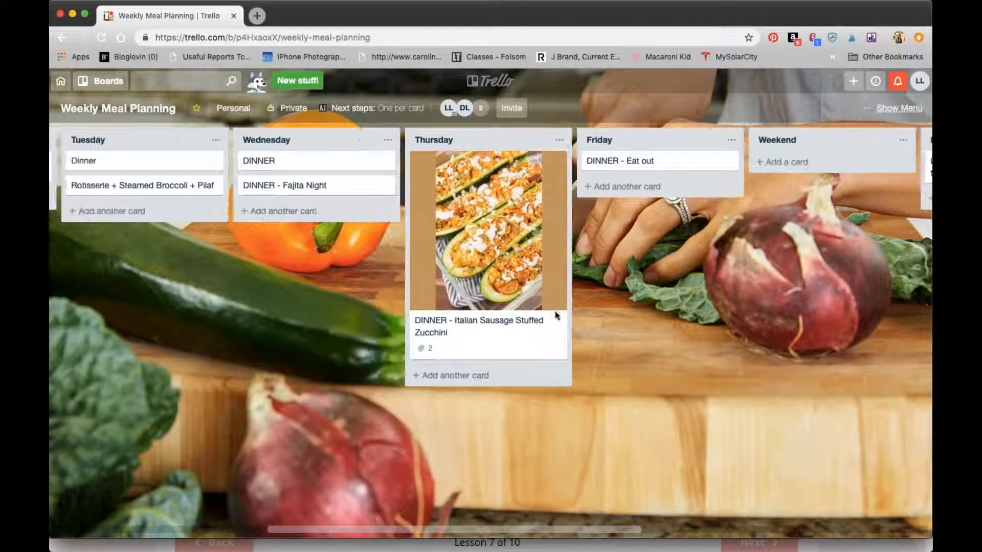
pyautogui.hscroll(-2, 556, 314)
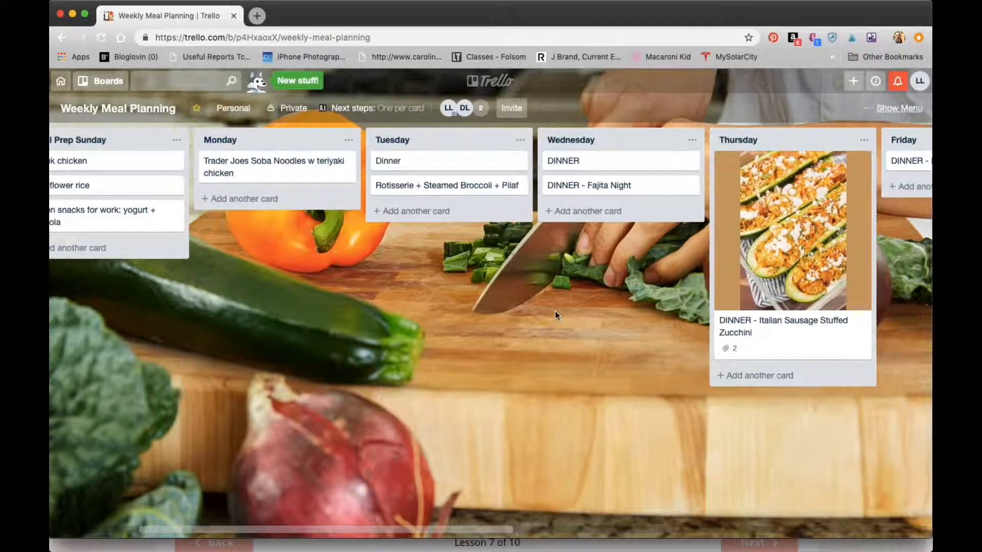
pyautogui.hscroll(-8, 556, 315)
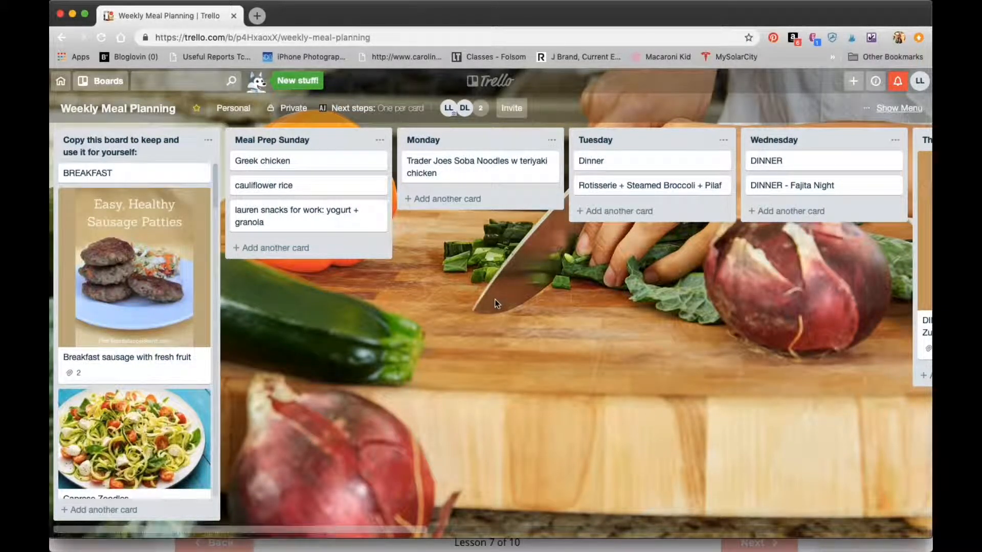
pyautogui.hscroll(7, 575, 160)
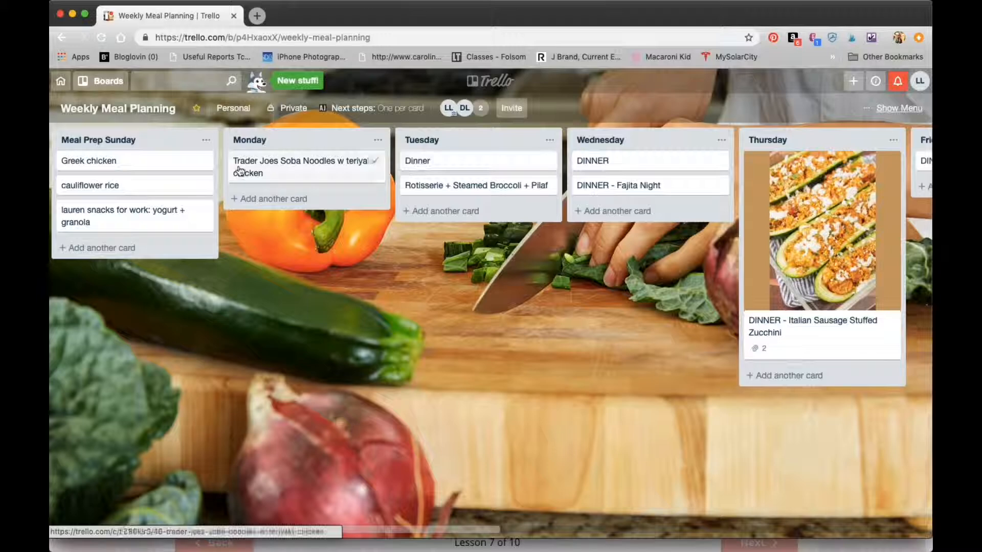
pyautogui.click(100, 84)
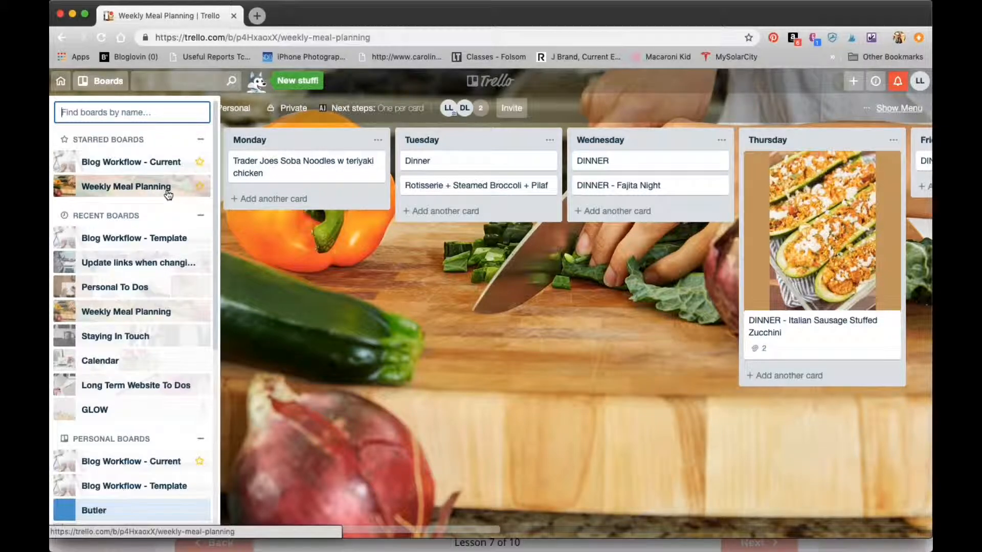
pyautogui.click(399, 305)
pyautogui.hscroll(-3, 398, 303)
pyautogui.hscroll(6, 398, 303)
pyautogui.hscroll(1, 397, 303)
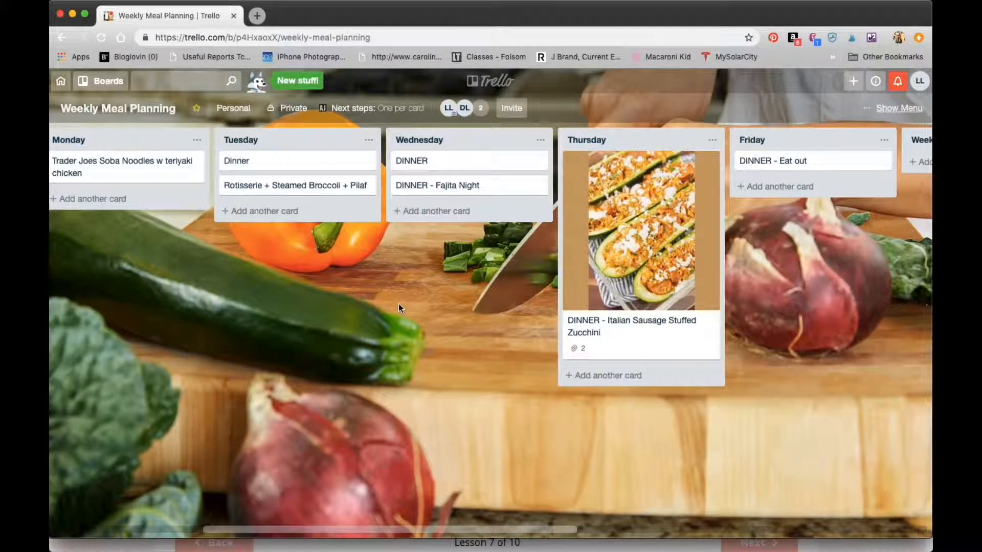
pyautogui.press('super+shift+5')
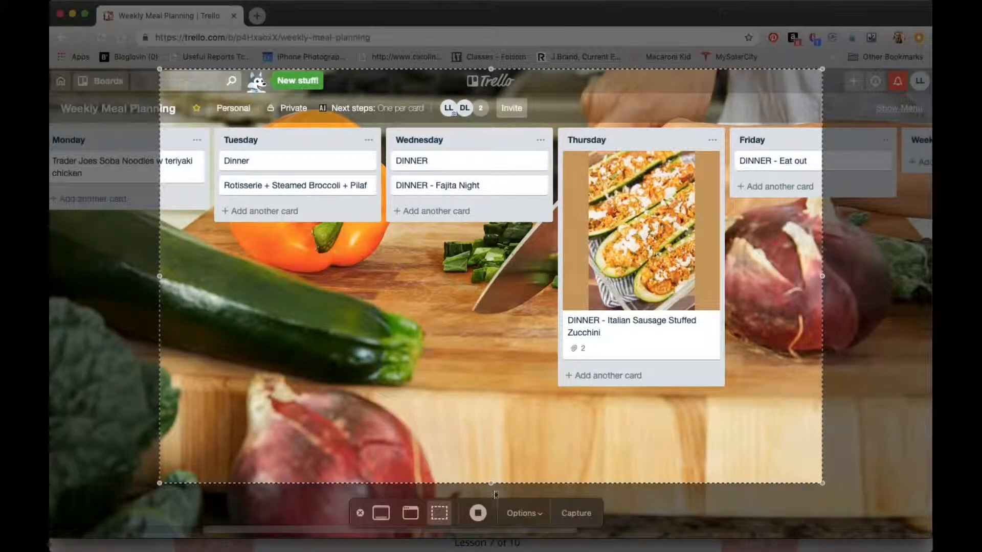